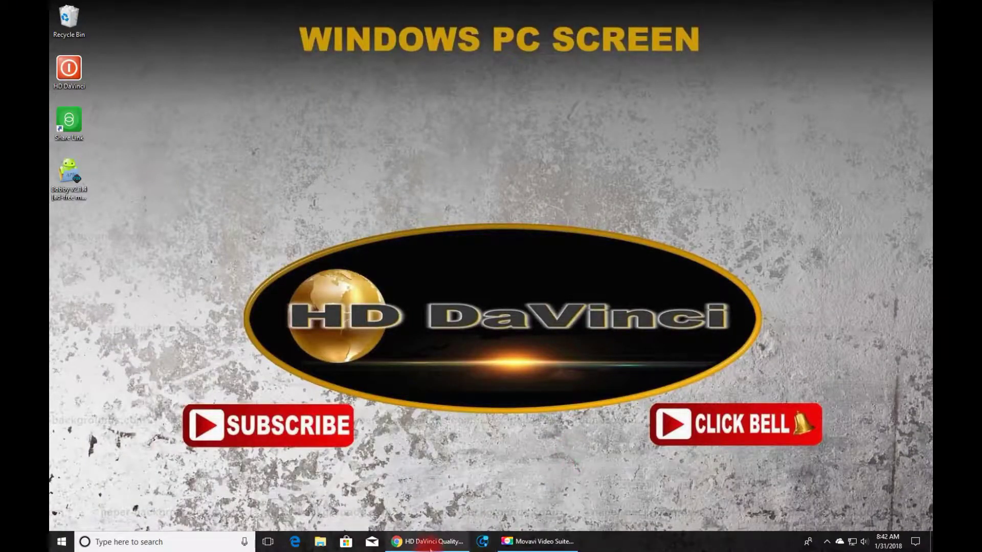
Bring back the HD DaVinci site in Chrome, browse its Android APKs list, then open PC Tools
{"action": "mouse_move", "coordinate": [427, 547]}
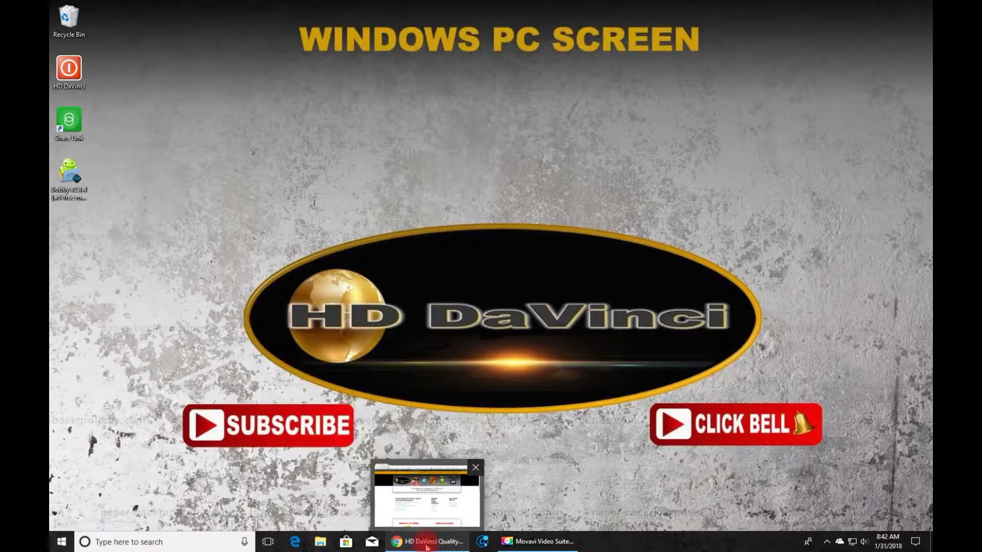
{"action": "left_click", "coordinate": [428, 543]}
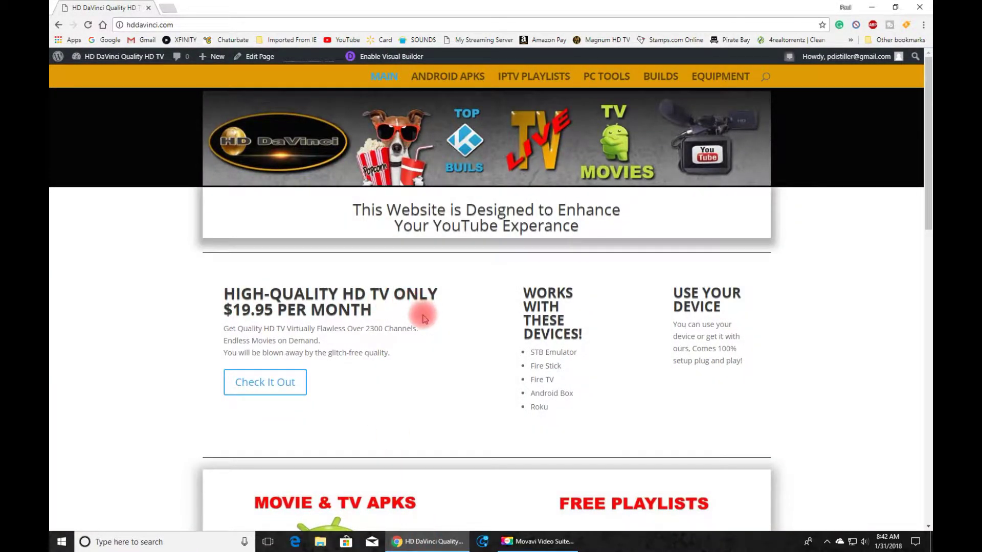
{"action": "left_click", "coordinate": [459, 77]}
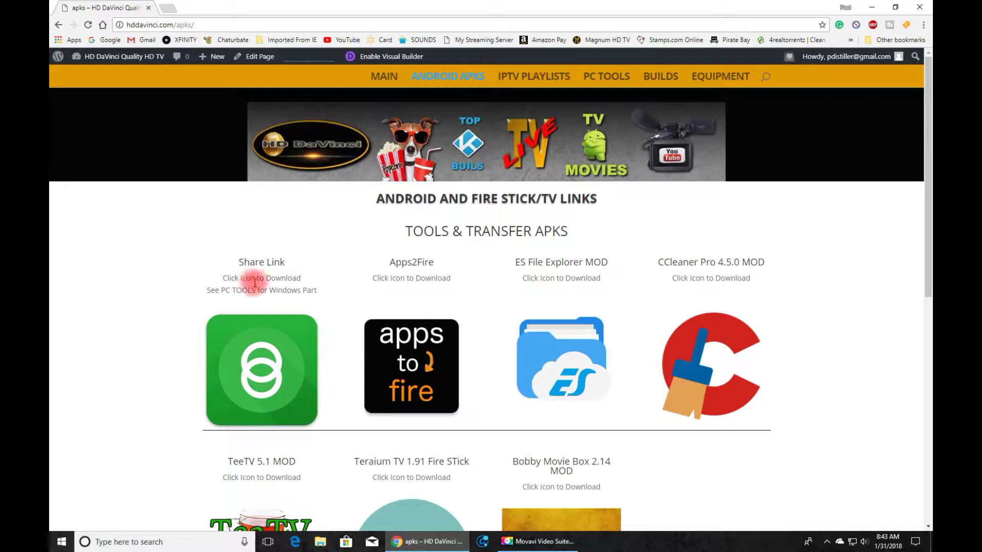
{"action": "scroll", "coordinate": [304, 316], "scroll_direction": "down", "scroll_amount": 2}
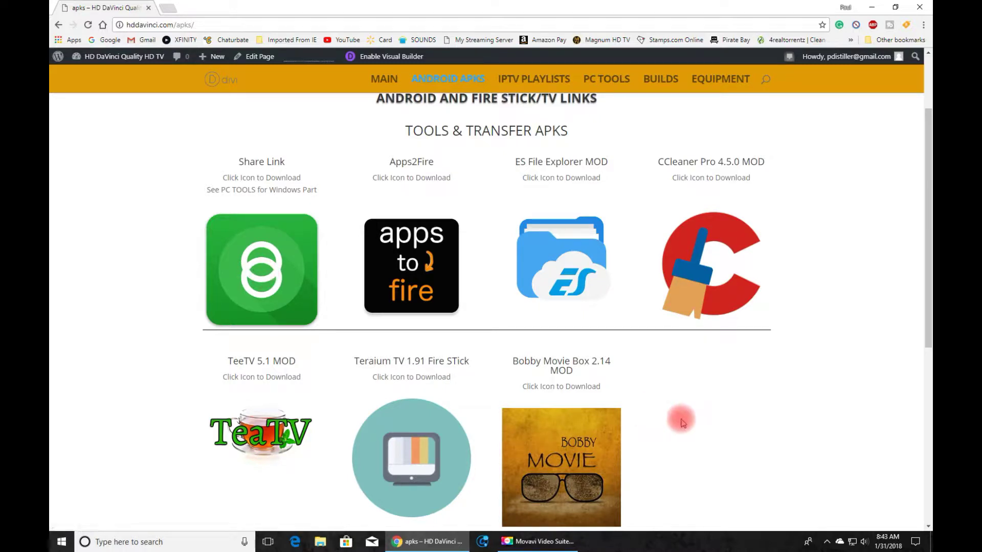
{"action": "scroll", "coordinate": [682, 416], "scroll_direction": "down", "scroll_amount": 1}
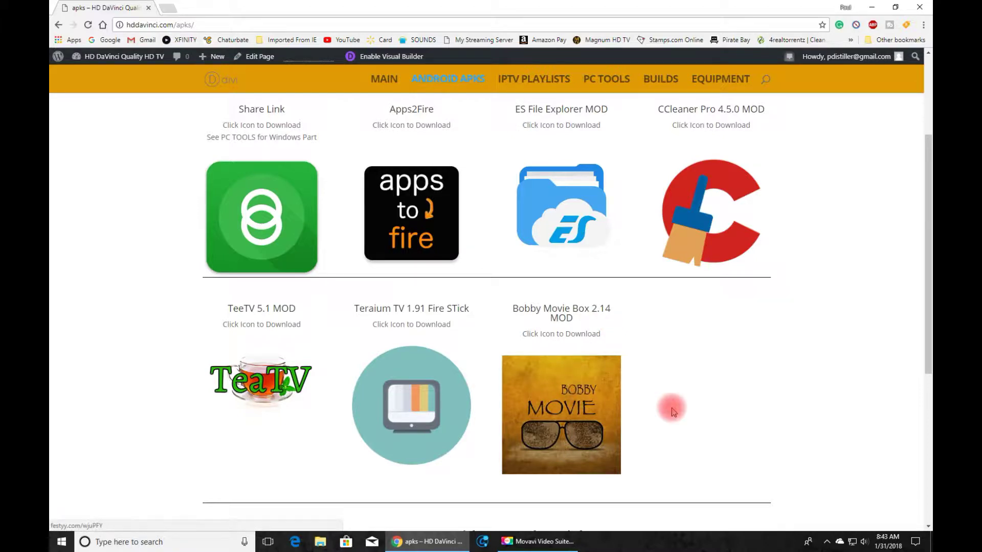
{"action": "scroll", "coordinate": [671, 411], "scroll_direction": "up", "scroll_amount": 2}
{"action": "scroll", "coordinate": [672, 411], "scroll_direction": "up", "scroll_amount": 1}
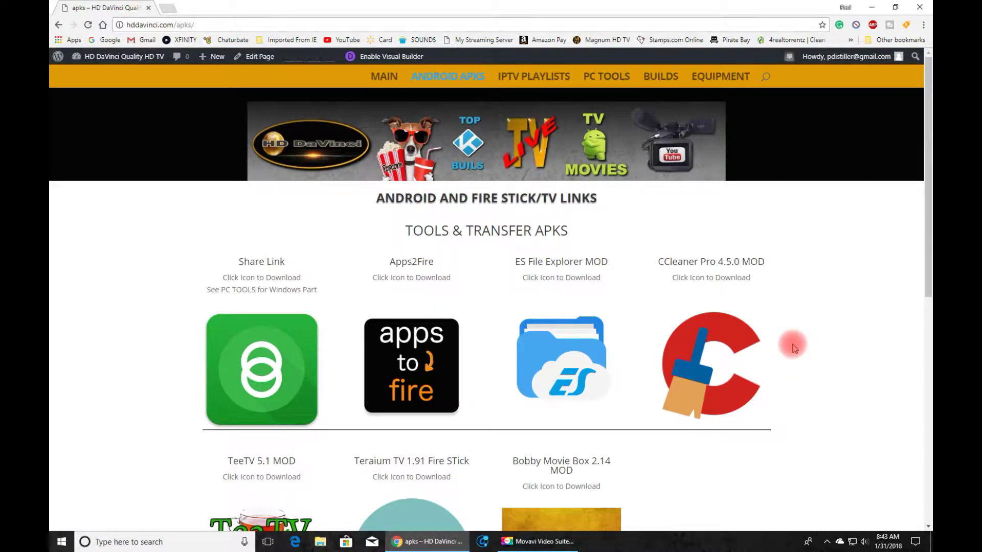
{"action": "left_click", "coordinate": [619, 76]}
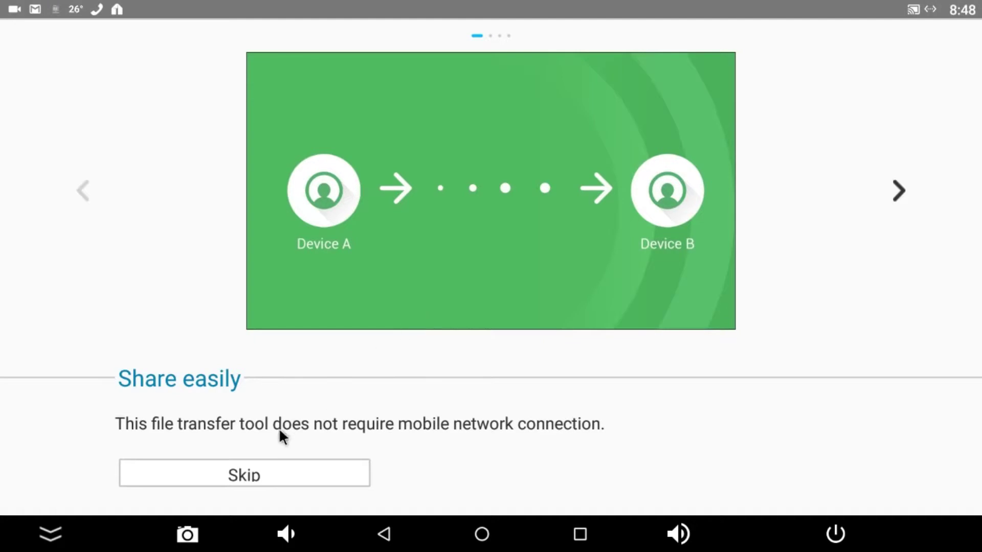
Skip Share Link's intro, allow media/file and location access, and choose Receive files from PC
{"action": "left_click", "coordinate": [271, 483]}
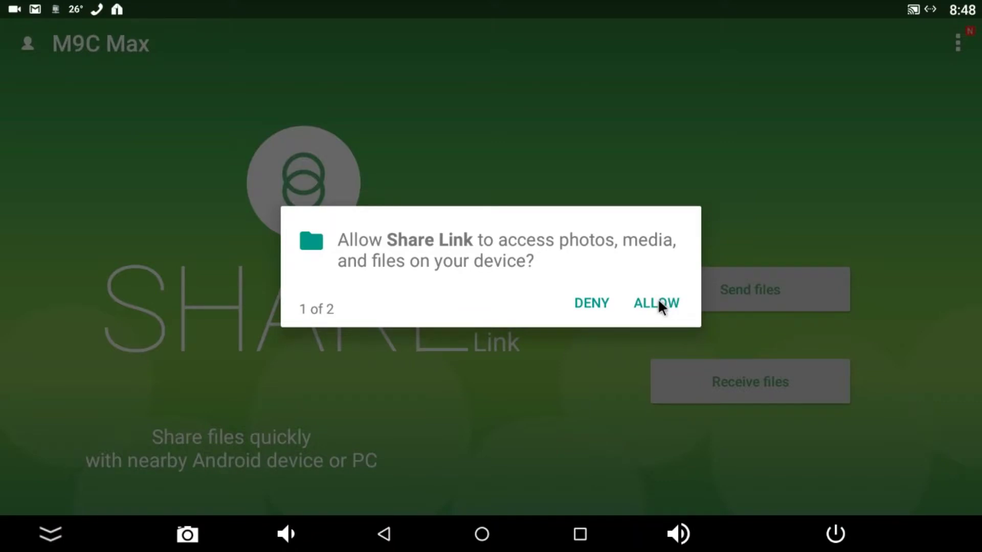
{"action": "key", "text": "Right"}
{"action": "key", "text": "Right"}
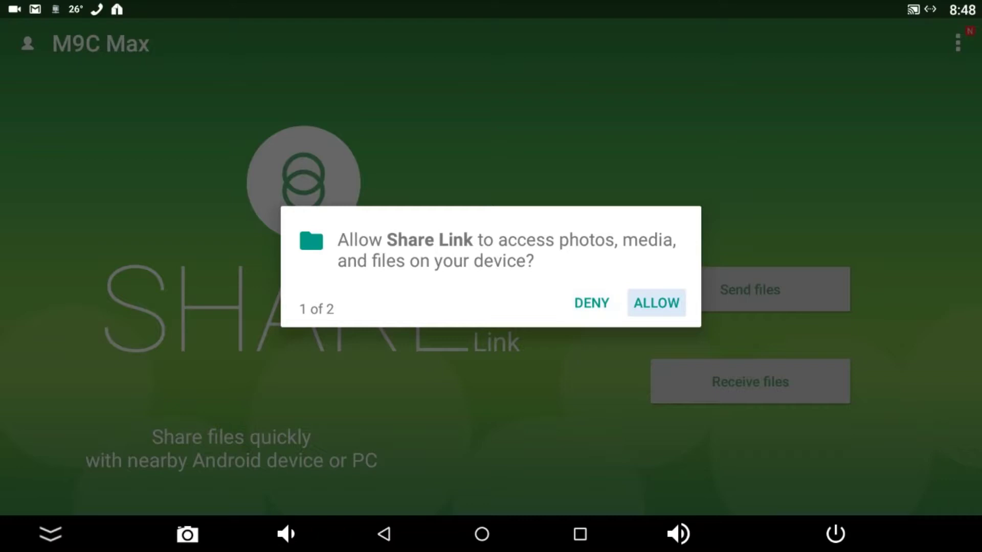
{"action": "key", "text": "Return"}
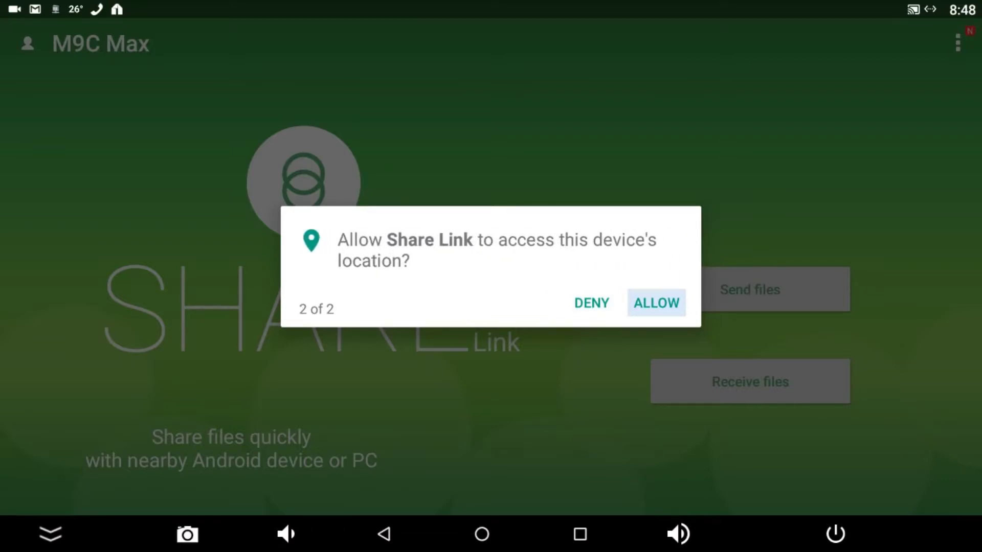
{"action": "key", "text": "Return"}
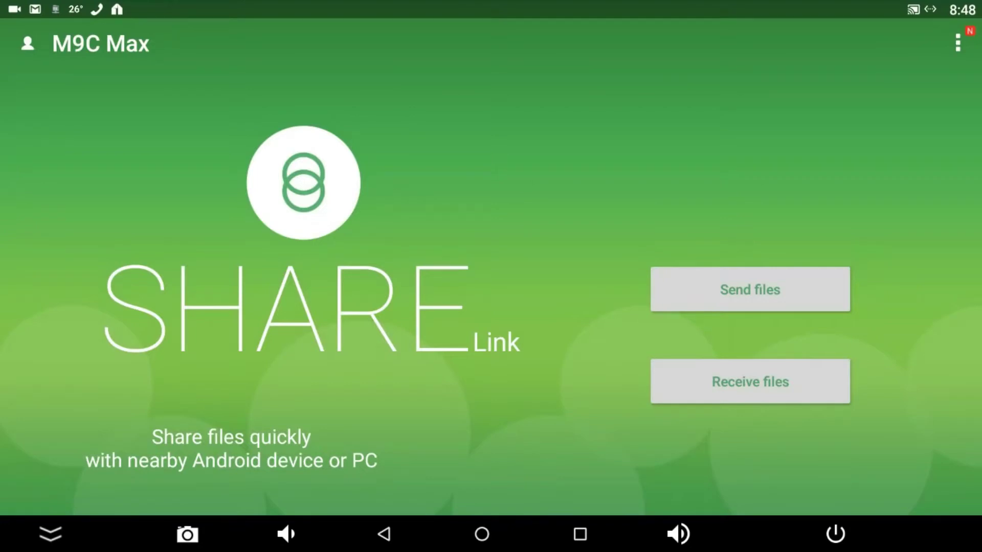
{"action": "left_click", "coordinate": [758, 383]}
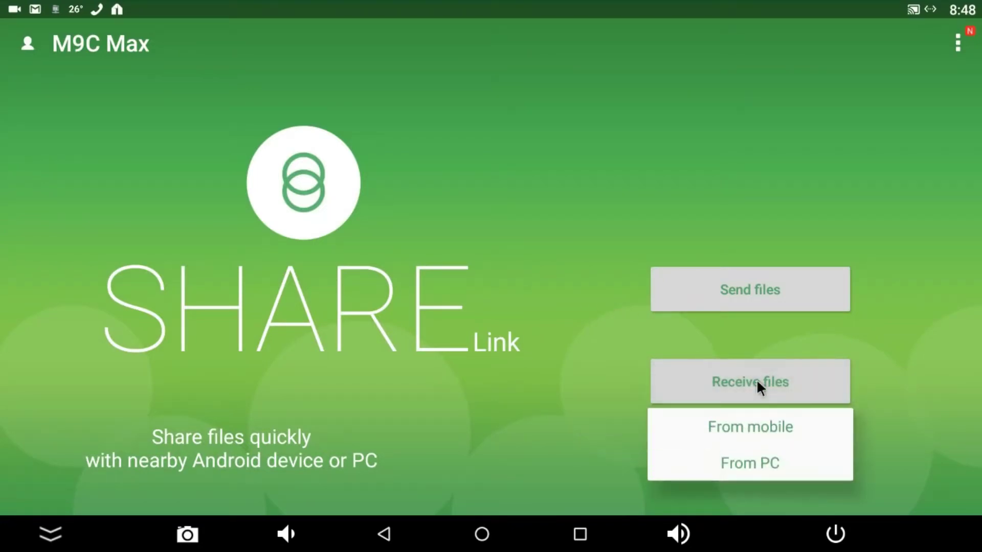
{"action": "left_click", "coordinate": [751, 463]}
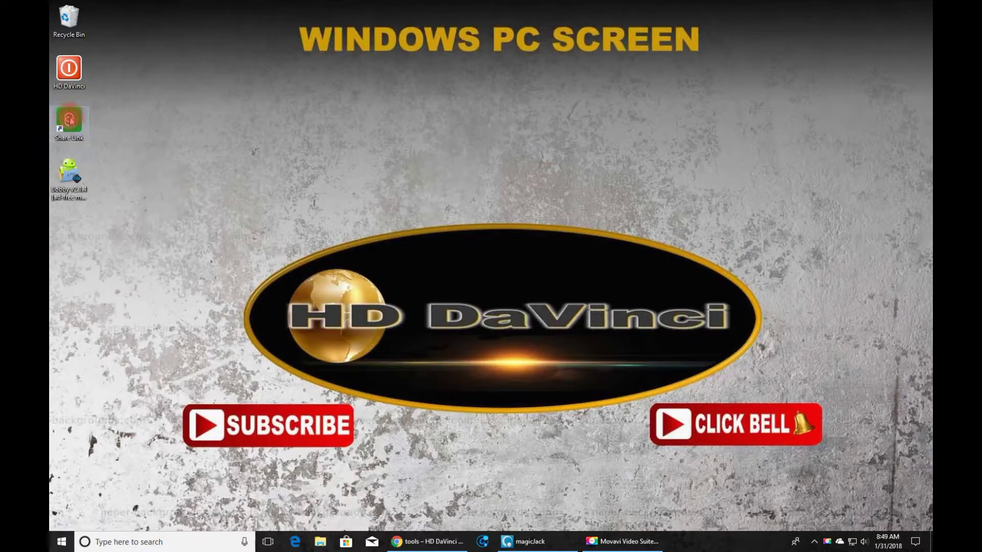
In Share Link on the PC, add the desktop's Bobby APK and send it to the M9C Max box
{"action": "left_click", "coordinate": [70, 117]}
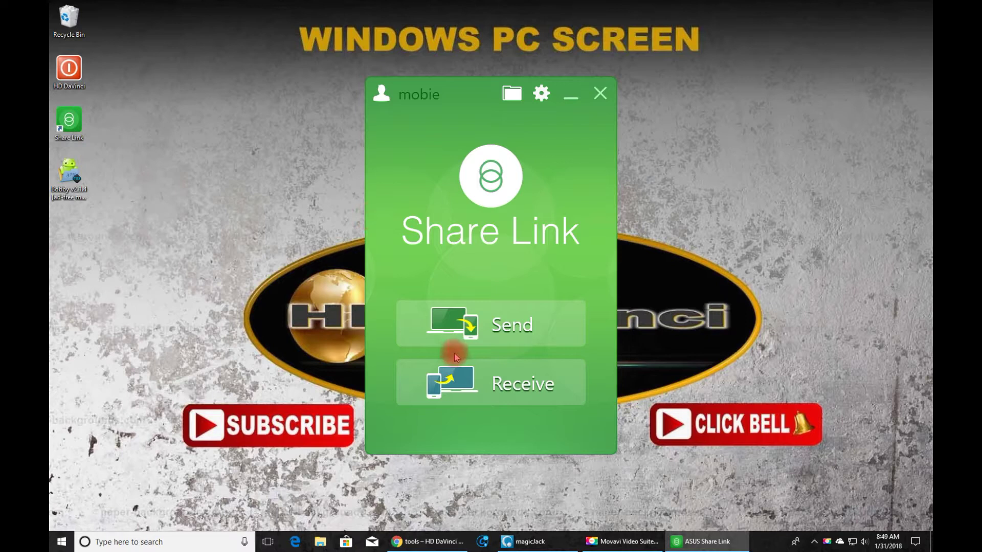
{"action": "left_click", "coordinate": [494, 333]}
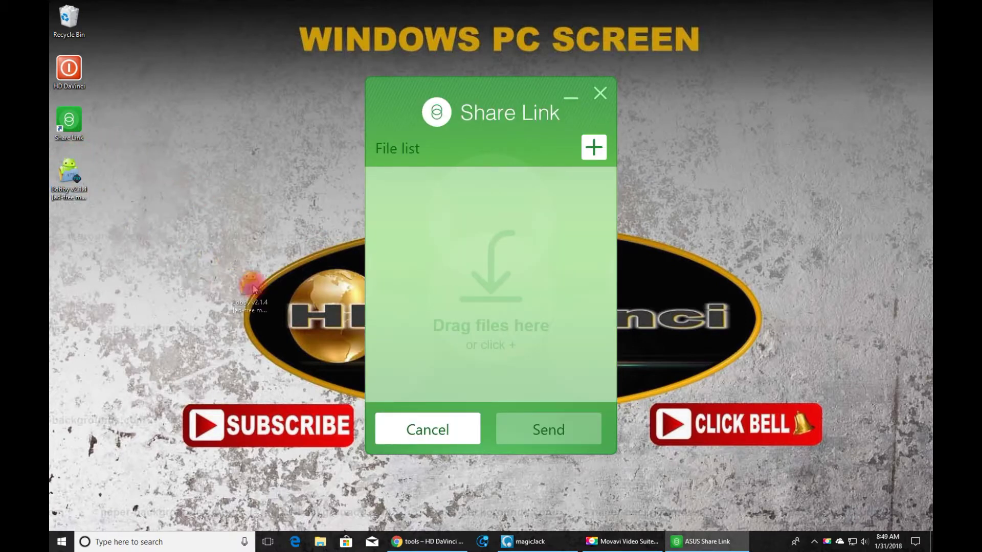
{"action": "mouse_move", "coordinate": [418, 270]}
{"action": "left_mouse_down"}
{"action": "mouse_move", "coordinate": [431, 257]}
{"action": "mouse_move", "coordinate": [427, 270]}
{"action": "left_mouse_up"}
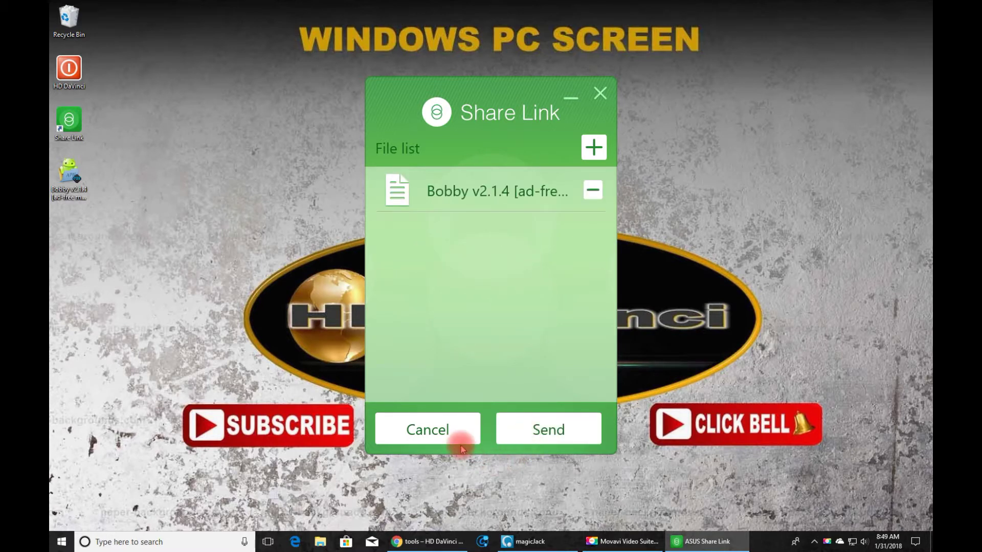
{"action": "left_click", "coordinate": [549, 430]}
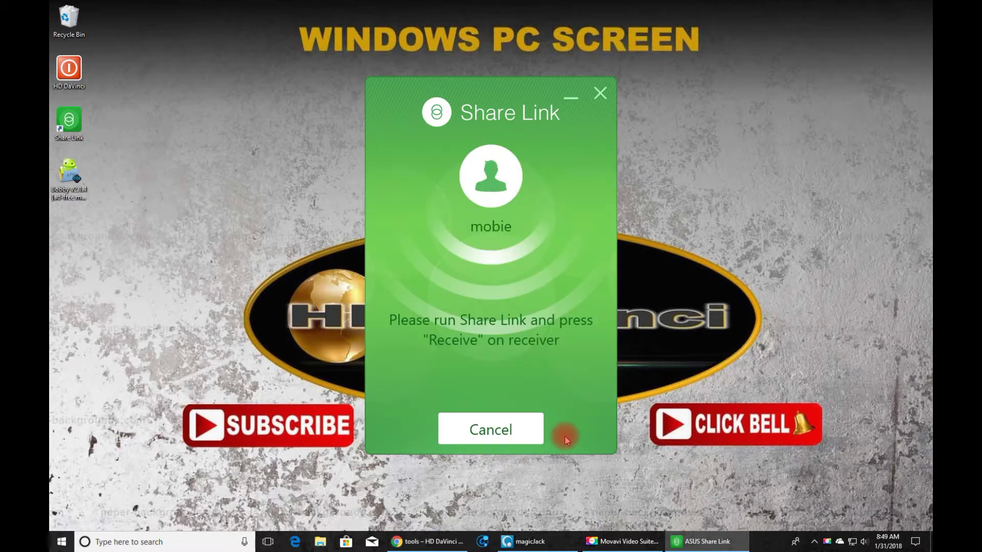
{"action": "left_click", "coordinate": [493, 335]}
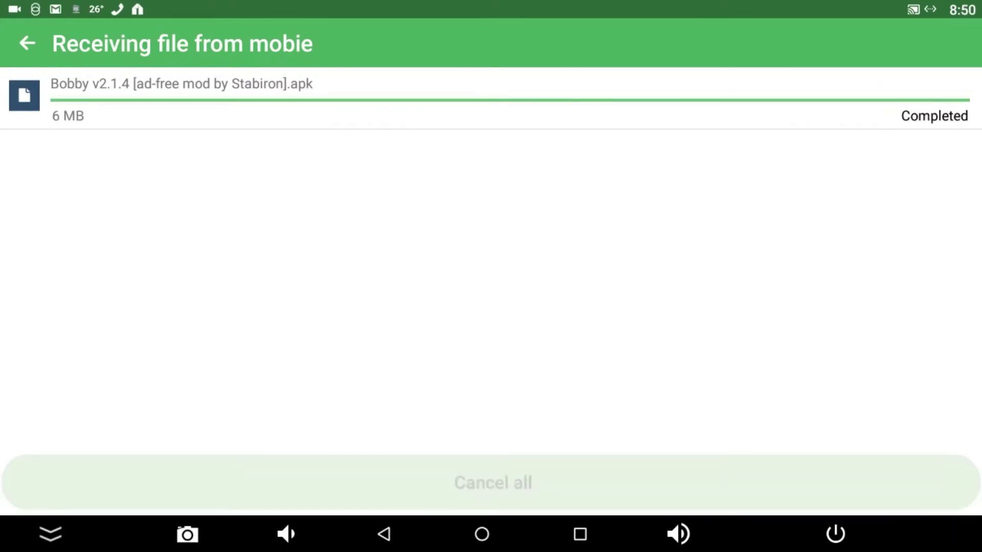
Open the received Bobby v2.1.4 APK and install Bobby Movie on the TV box
{"action": "left_click", "coordinate": [715, 103]}
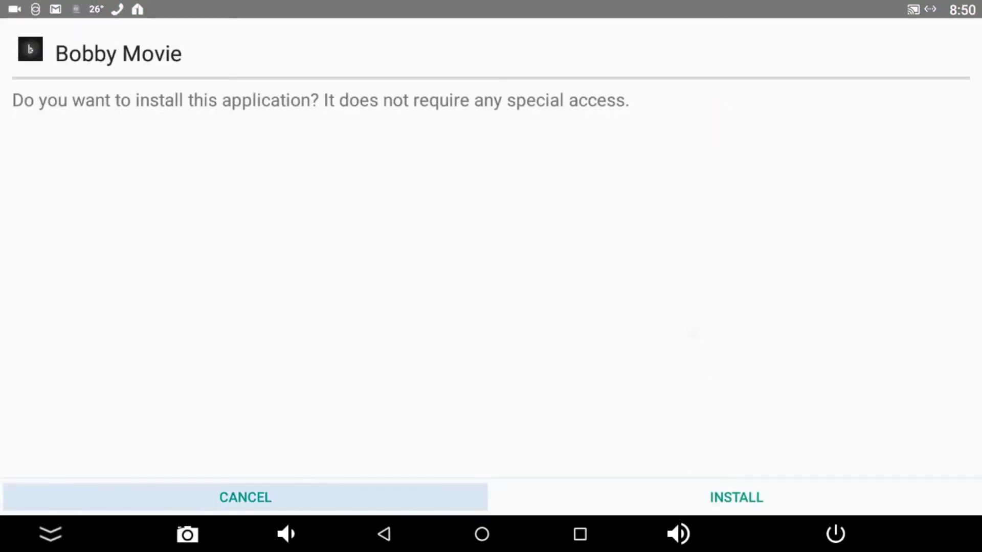
{"action": "key", "text": "Right"}
{"action": "key", "text": "Return"}
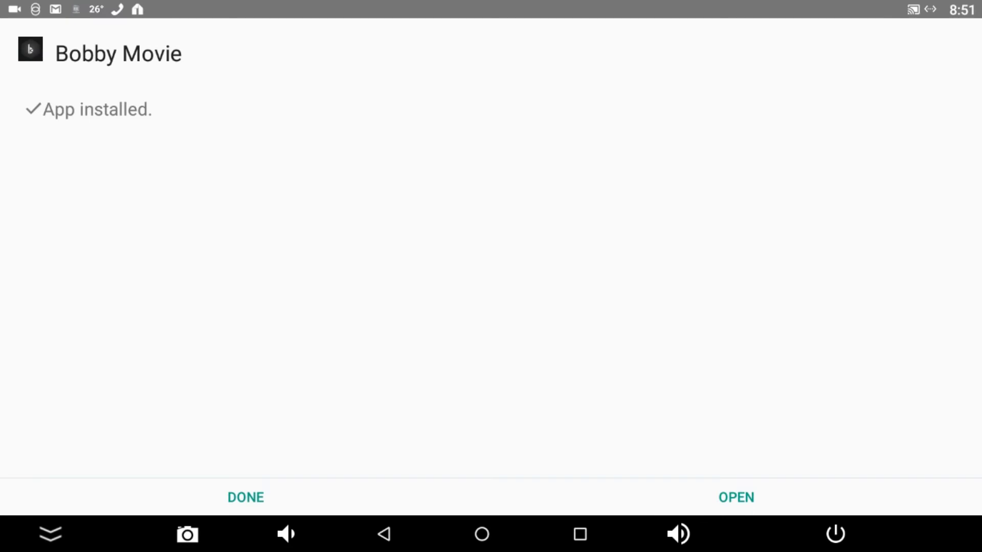
Close the finished installer and confirm stopping file receiving in Share Link
{"action": "left_click", "coordinate": [247, 492]}
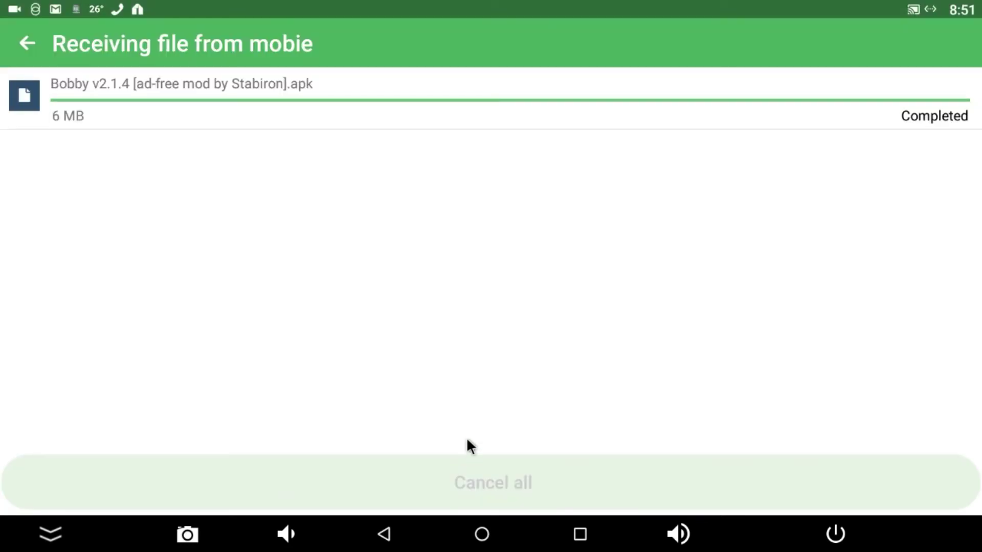
{"action": "left_click", "coordinate": [23, 37]}
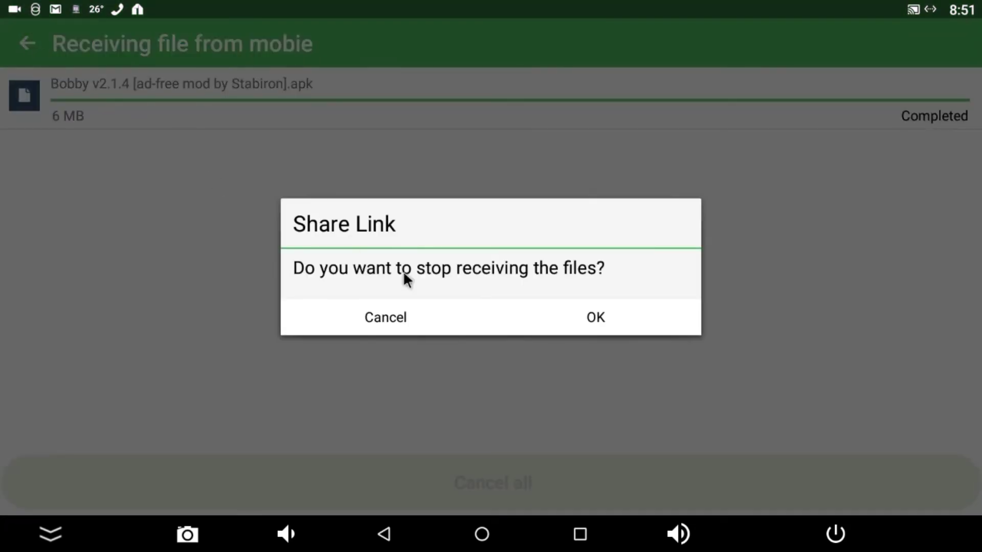
{"action": "left_click", "coordinate": [597, 313]}
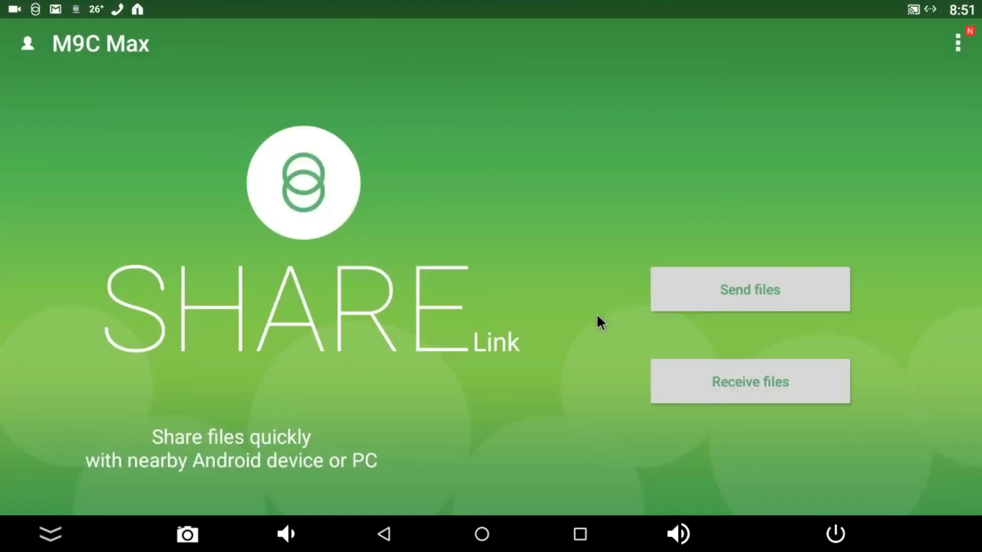
Back out of the Send files screen and return to the TV box home screen
{"action": "left_click", "coordinate": [788, 290]}
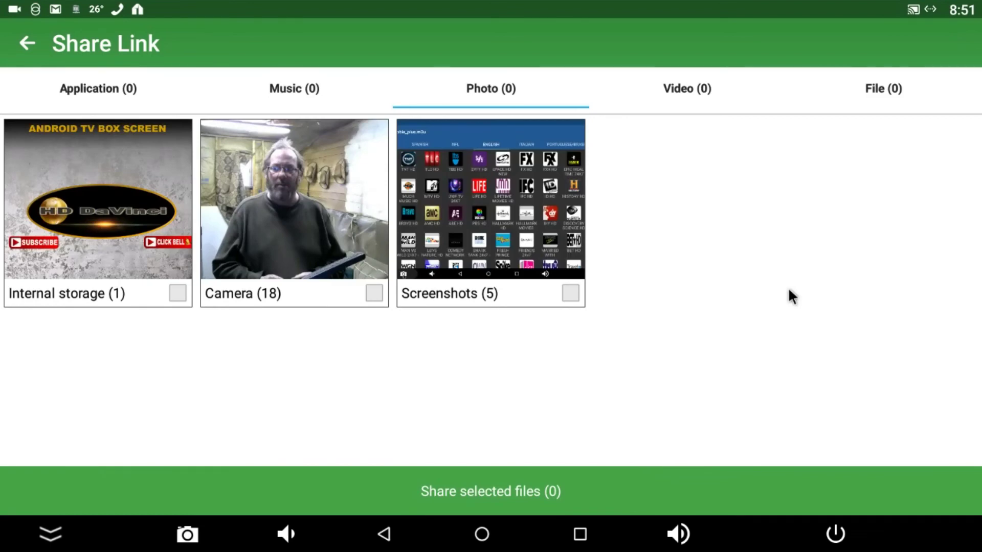
{"action": "key", "text": "Escape"}
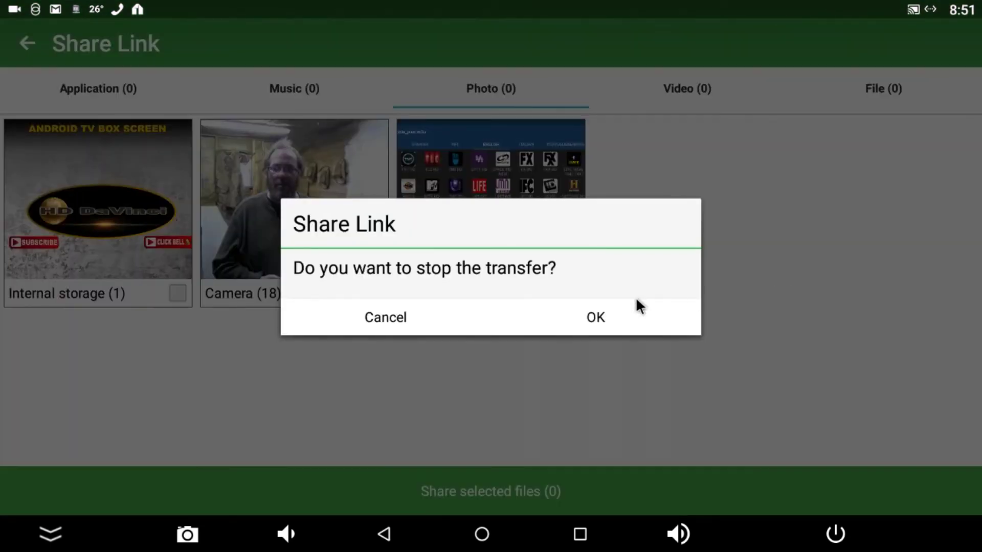
{"action": "left_click", "coordinate": [608, 313]}
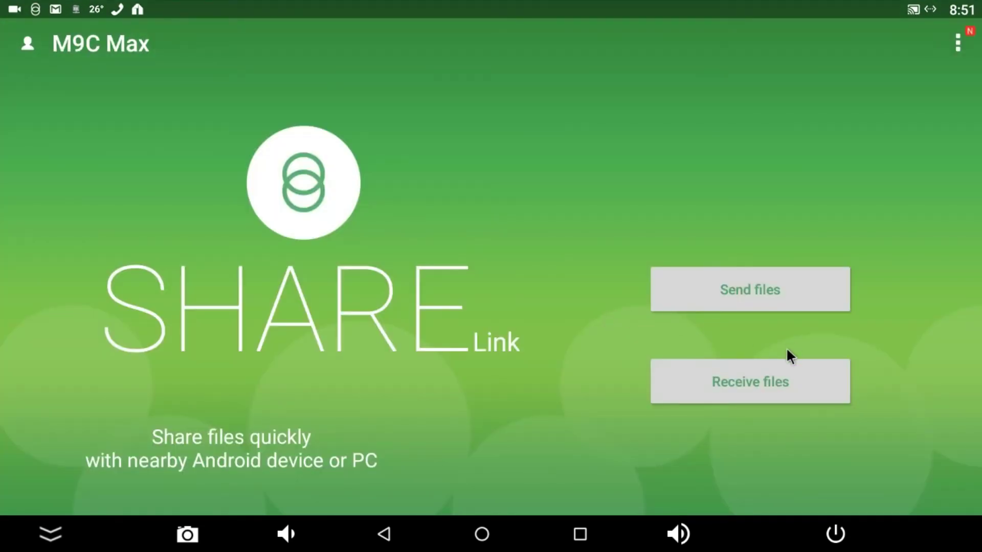
{"action": "left_click", "coordinate": [781, 368]}
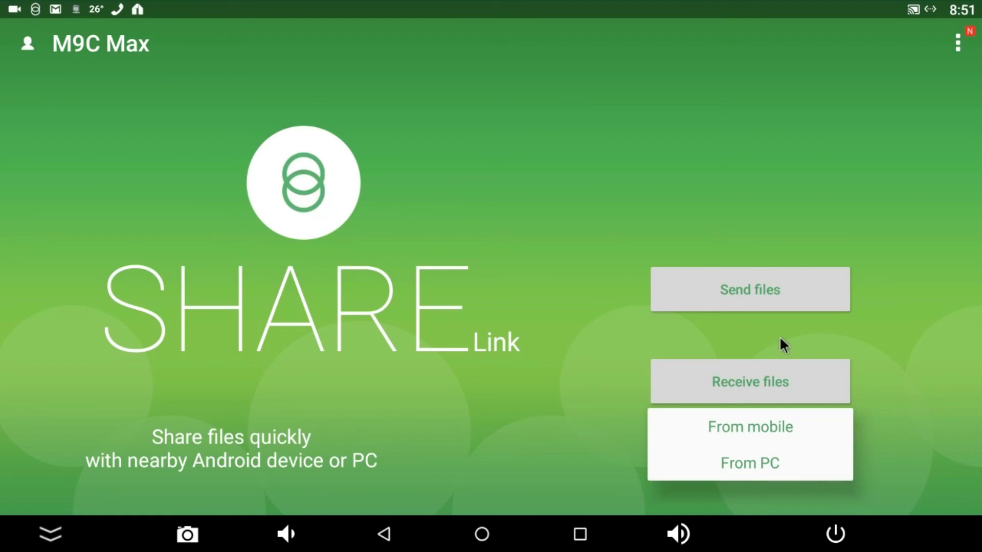
{"action": "key", "text": "Home"}
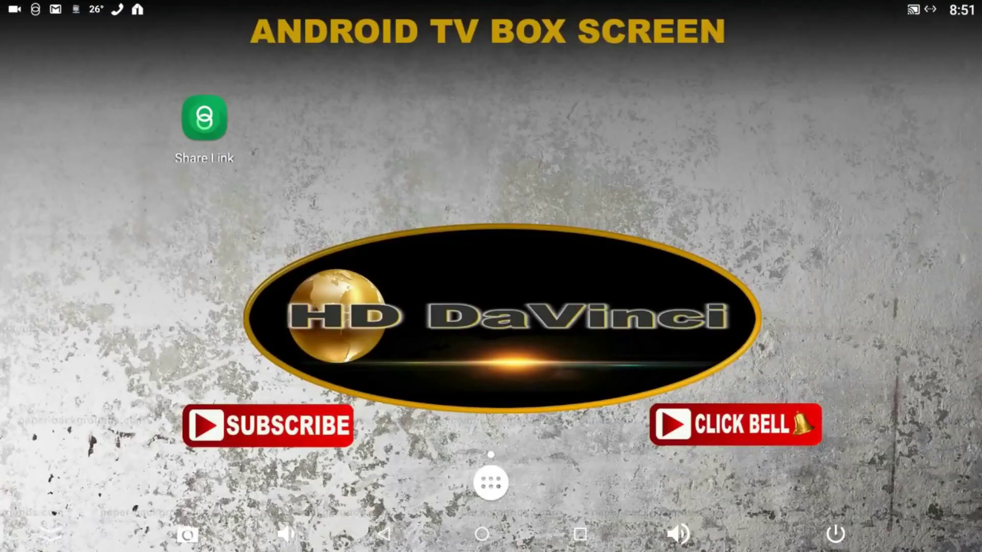